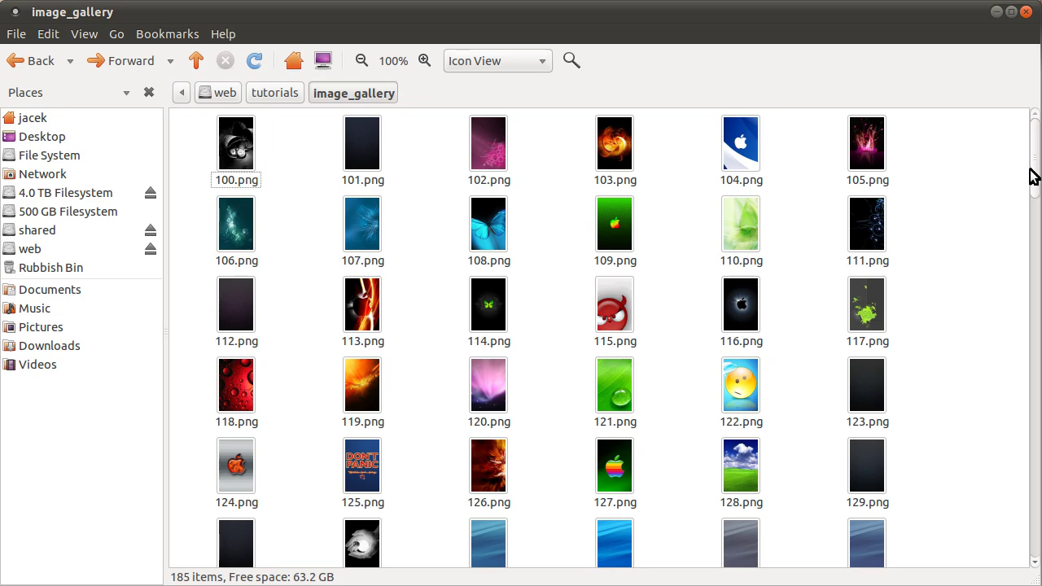
Look through the image_gallery folder, from the first PNG images down to gallery.php and back to the start.
{"action": "left_click_drag", "start_coordinate": [1029, 177], "coordinate": [1034, 540]}
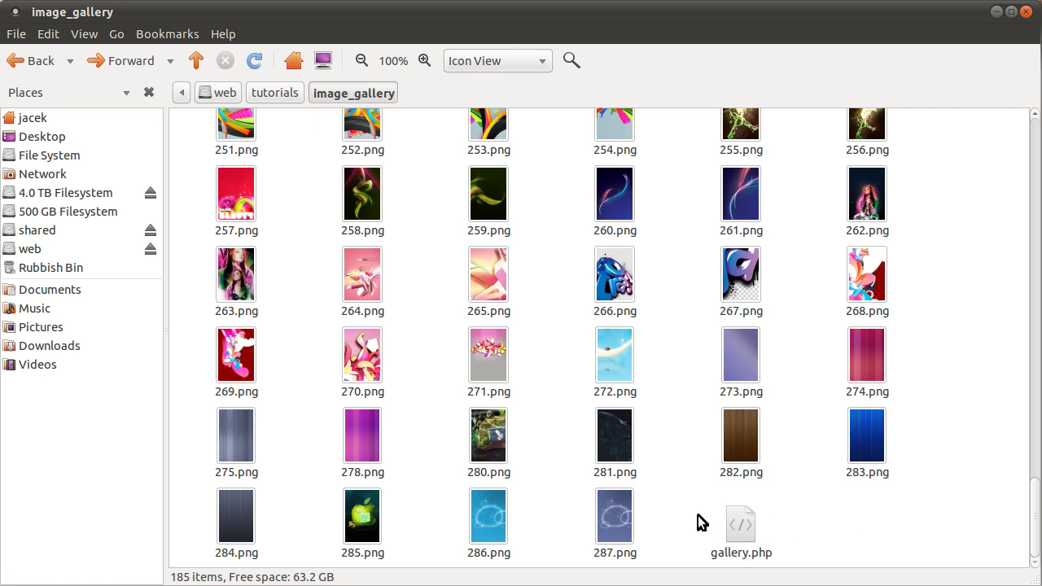
{"action": "left_click", "coordinate": [740, 527]}
{"action": "left_click", "coordinate": [779, 544]}
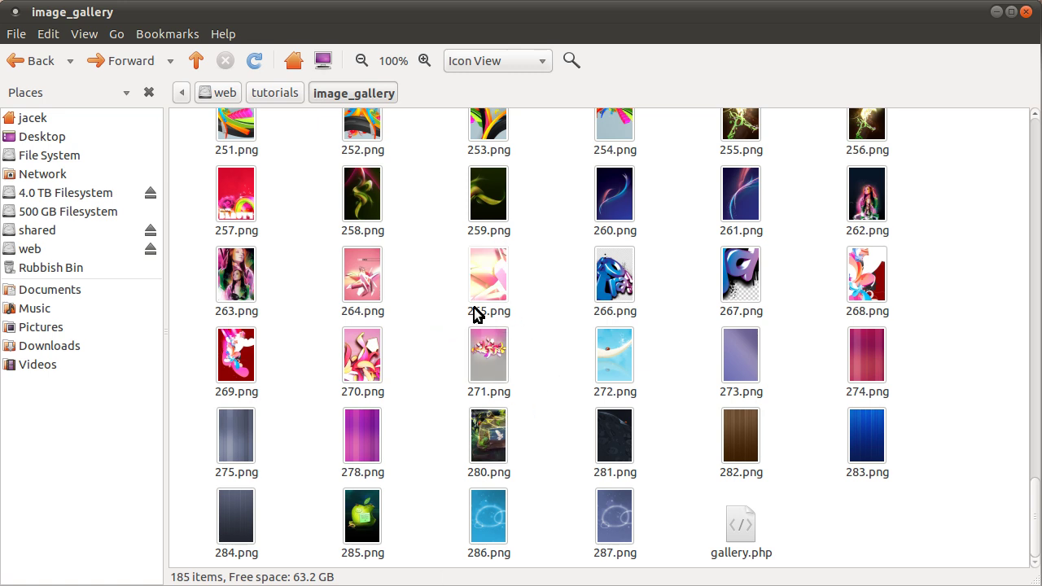
{"action": "left_click", "coordinate": [359, 284]}
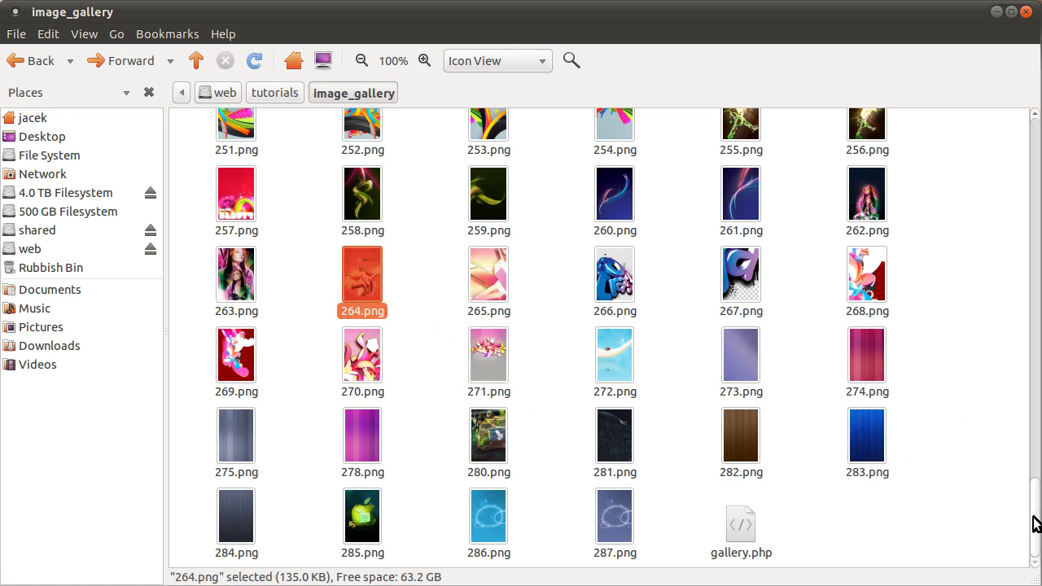
{"action": "left_click_drag", "start_coordinate": [1036, 526], "coordinate": [995, 79]}
{"action": "left_click", "coordinate": [977, 267]}
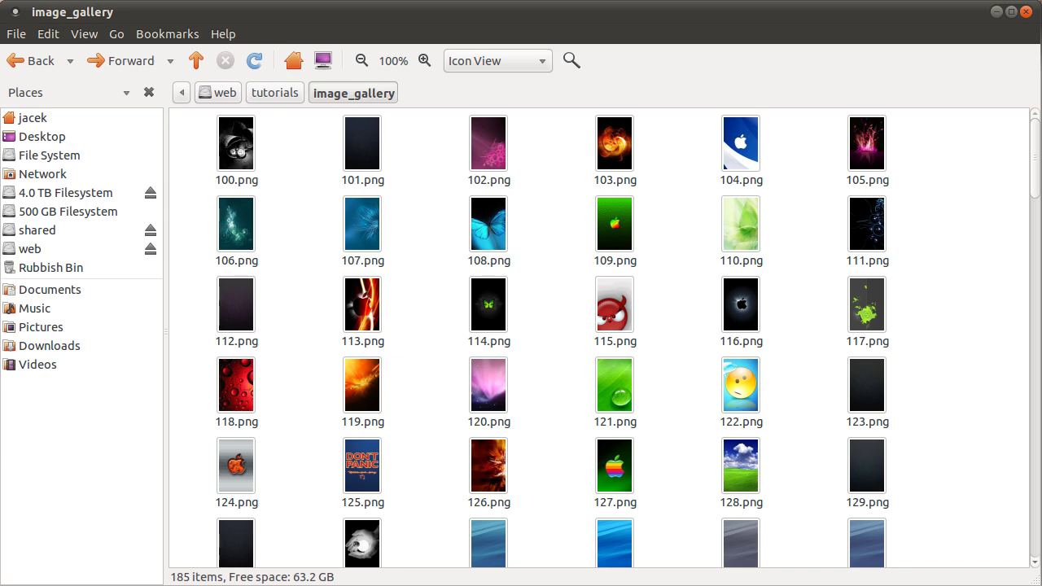
Switch to Firefox and open gallery.php from the end of the image_gallery directory index.
{"action": "key", "text": "alt+Tab"}
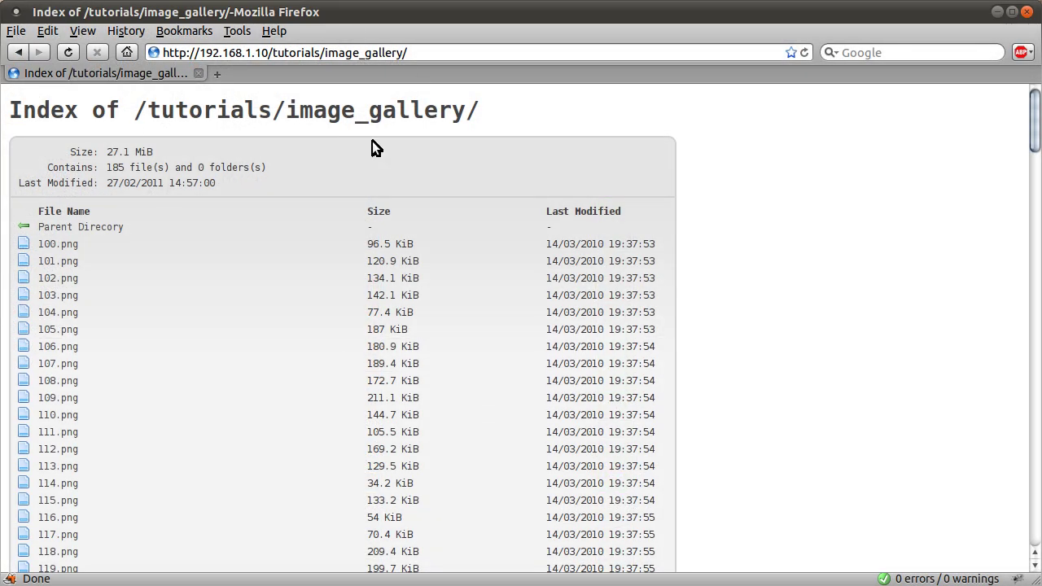
{"action": "left_click_drag", "start_coordinate": [1032, 124], "coordinate": [980, 565]}
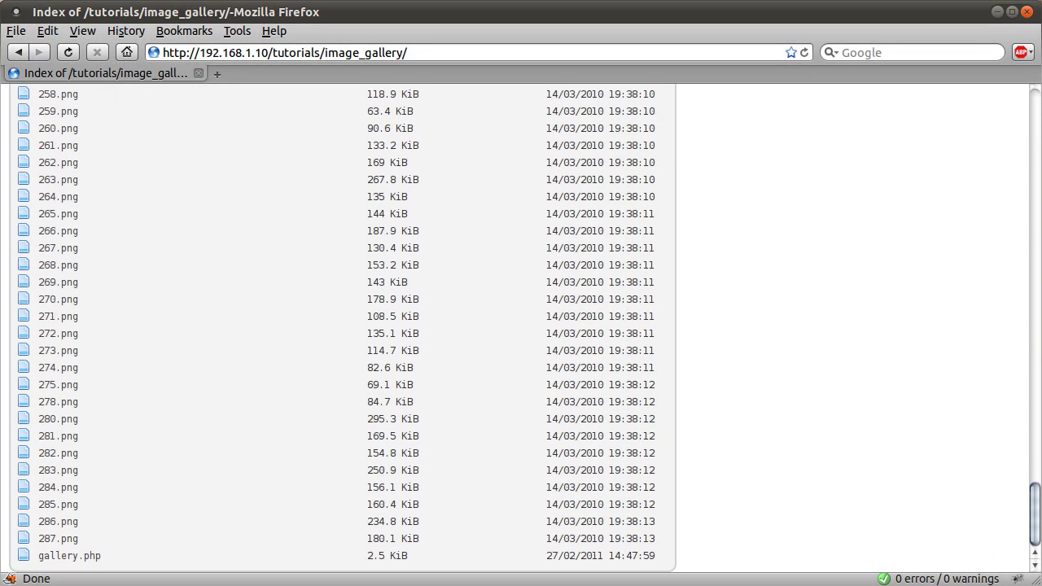
{"action": "left_click", "coordinate": [119, 556]}
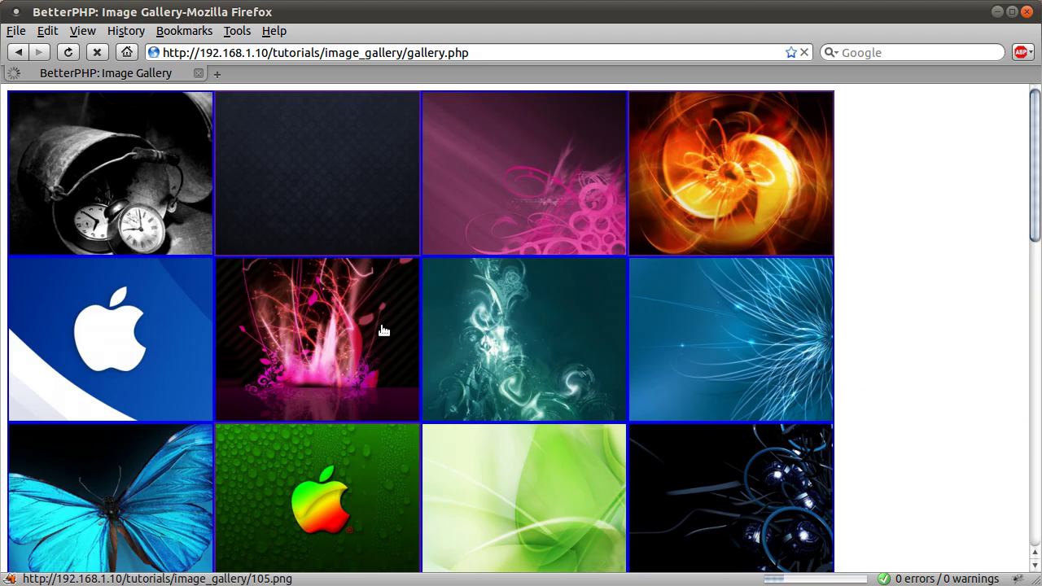
Browse the gallery's thumbnails, open the full-size image 161.png, and return to the gallery page.
{"action": "scroll", "coordinate": [928, 274], "scroll_direction": "down", "scroll_amount": 3}
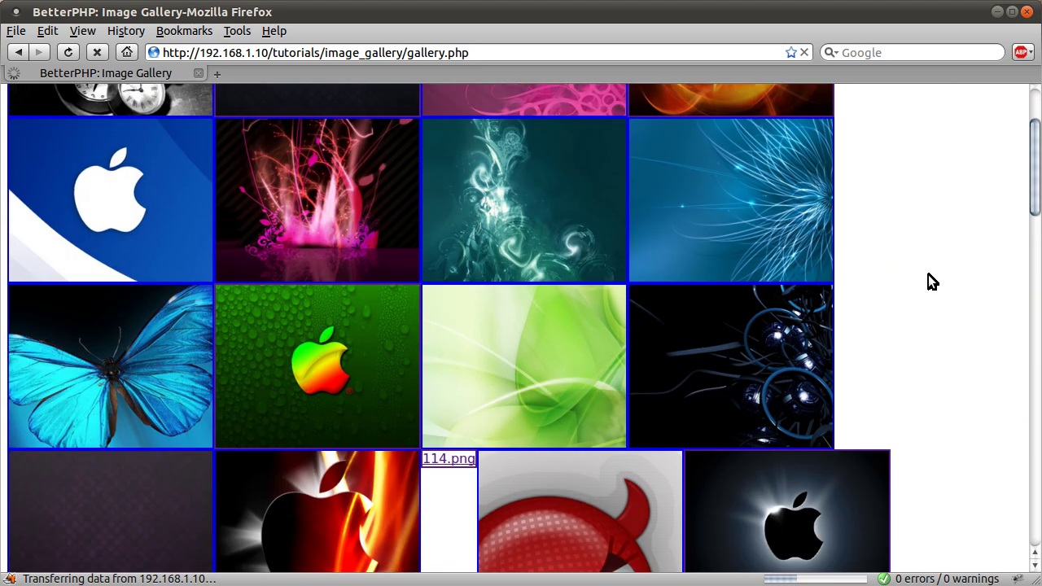
{"action": "scroll", "coordinate": [928, 280], "scroll_direction": "down", "scroll_amount": 12}
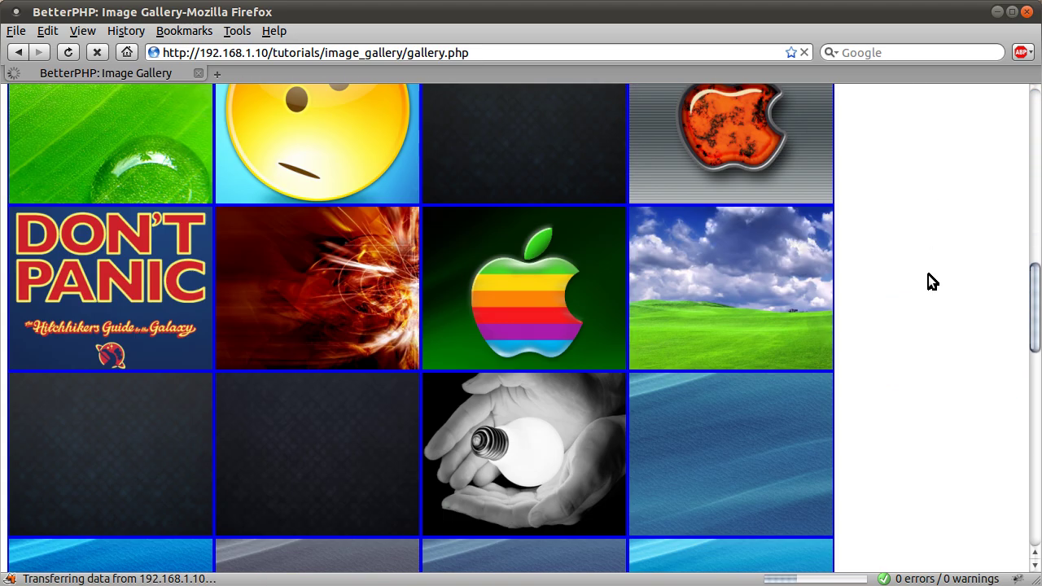
{"action": "scroll", "coordinate": [931, 281], "scroll_direction": "down", "scroll_amount": 10}
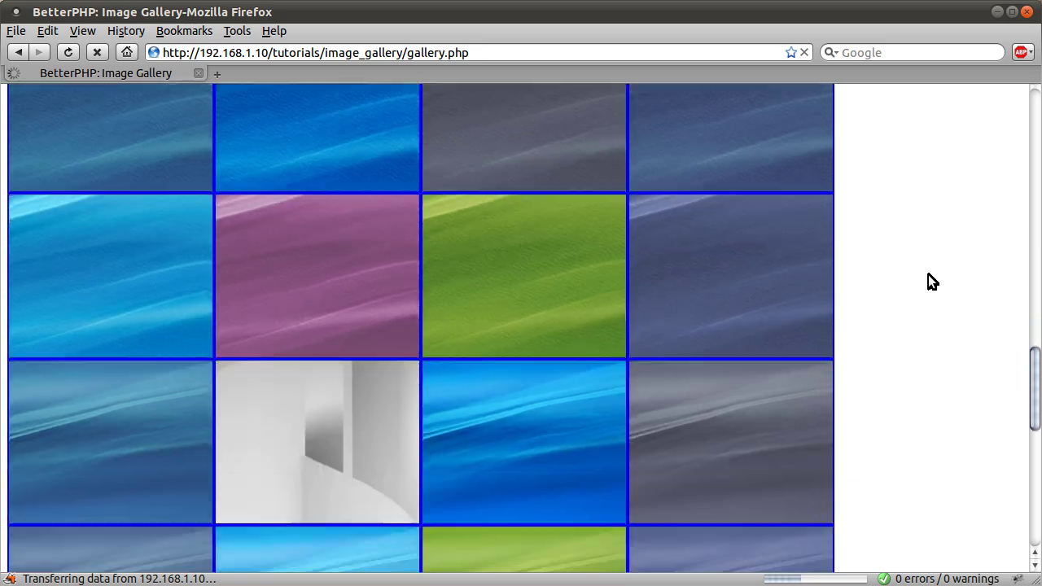
{"action": "scroll", "coordinate": [932, 280], "scroll_direction": "down", "scroll_amount": 12}
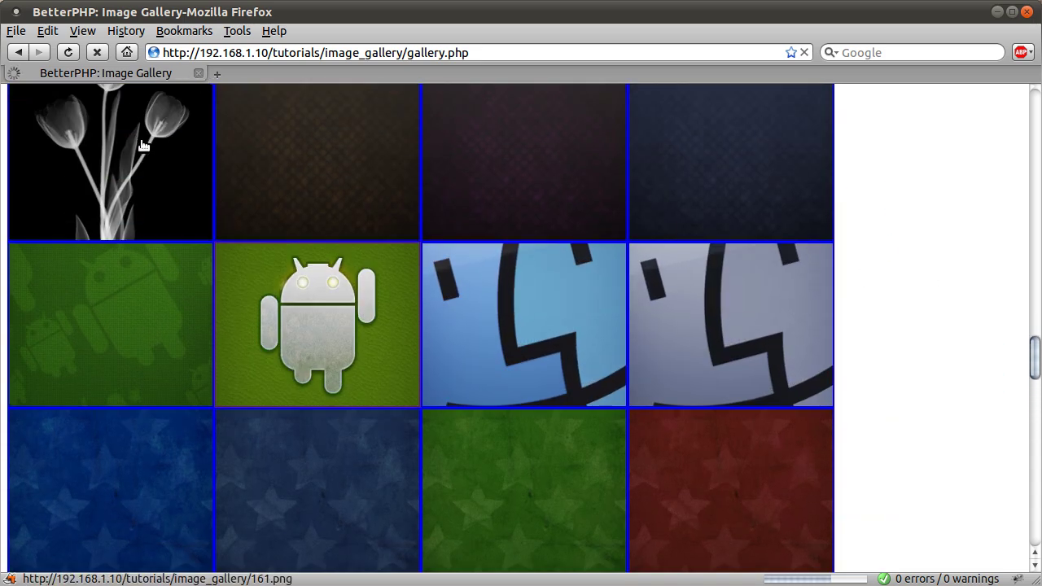
{"action": "left_click", "coordinate": [142, 145]}
{"action": "left_click", "coordinate": [18, 52]}
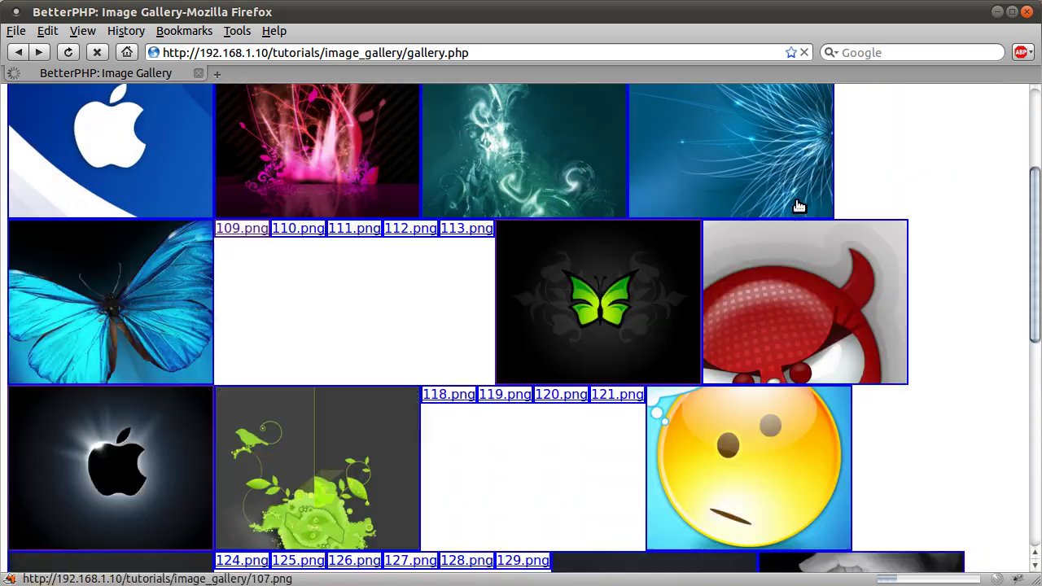
Examine how the thumbnails load from the beginning to the end of the gallery page.
{"action": "scroll", "coordinate": [945, 194], "scroll_direction": "down", "scroll_amount": 5}
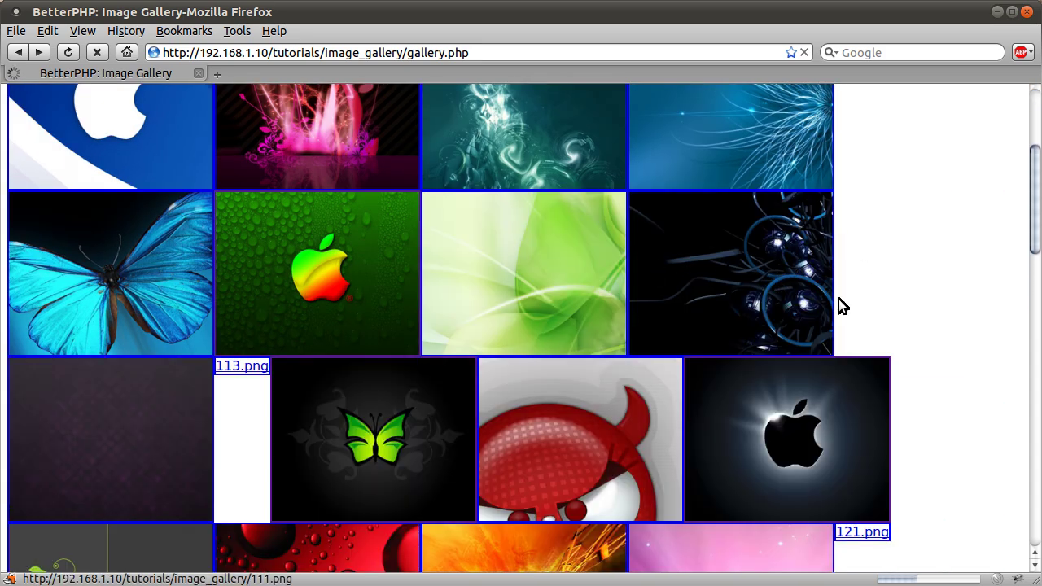
{"action": "scroll", "coordinate": [627, 411], "scroll_direction": "down", "scroll_amount": 6}
{"action": "scroll", "coordinate": [628, 411], "scroll_direction": "down", "scroll_amount": 20}
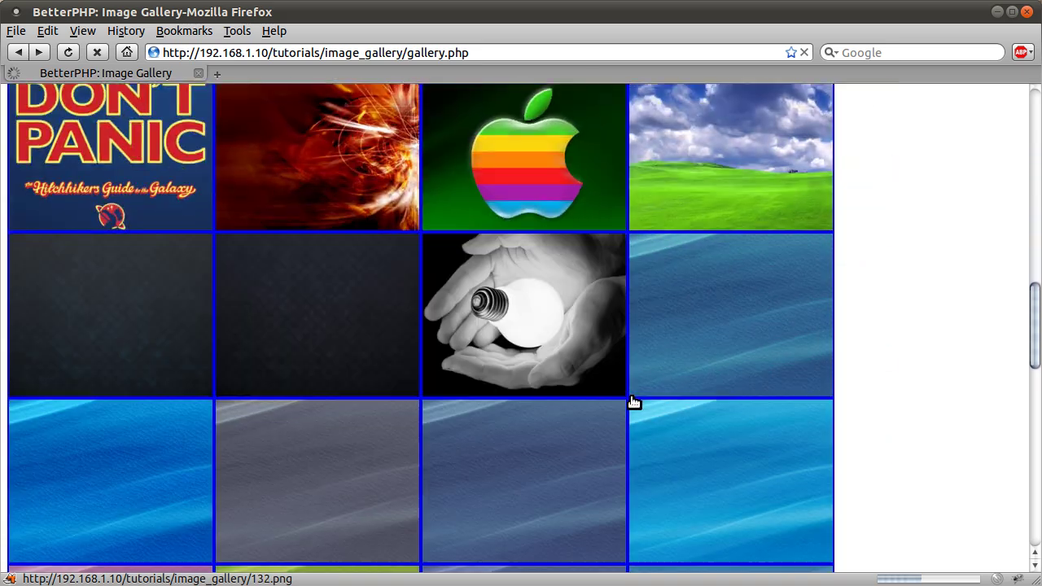
{"action": "scroll", "coordinate": [633, 401], "scroll_direction": "down", "scroll_amount": 10}
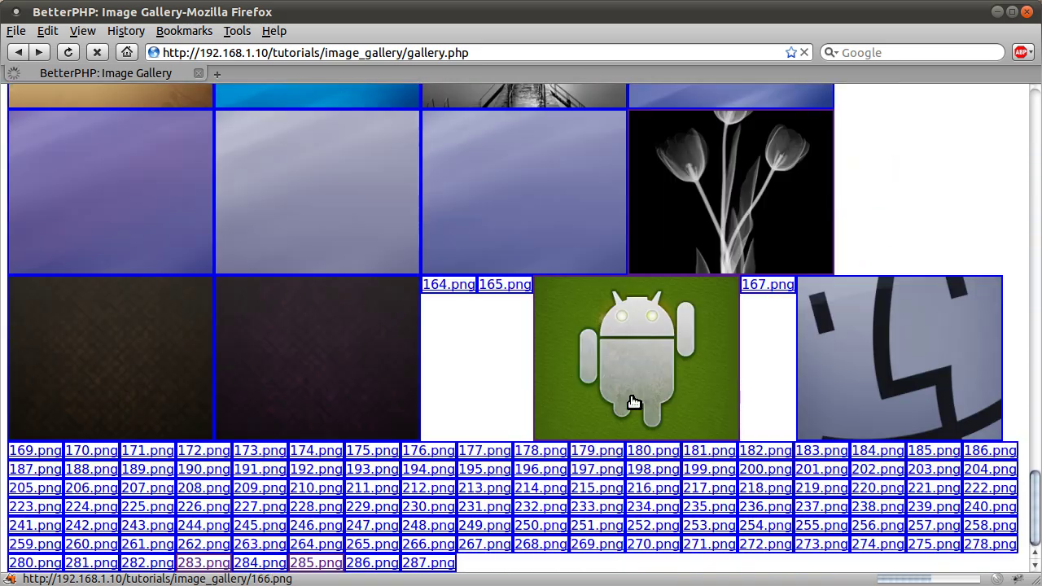
{"action": "scroll", "coordinate": [781, 352], "scroll_direction": "down", "scroll_amount": 4}
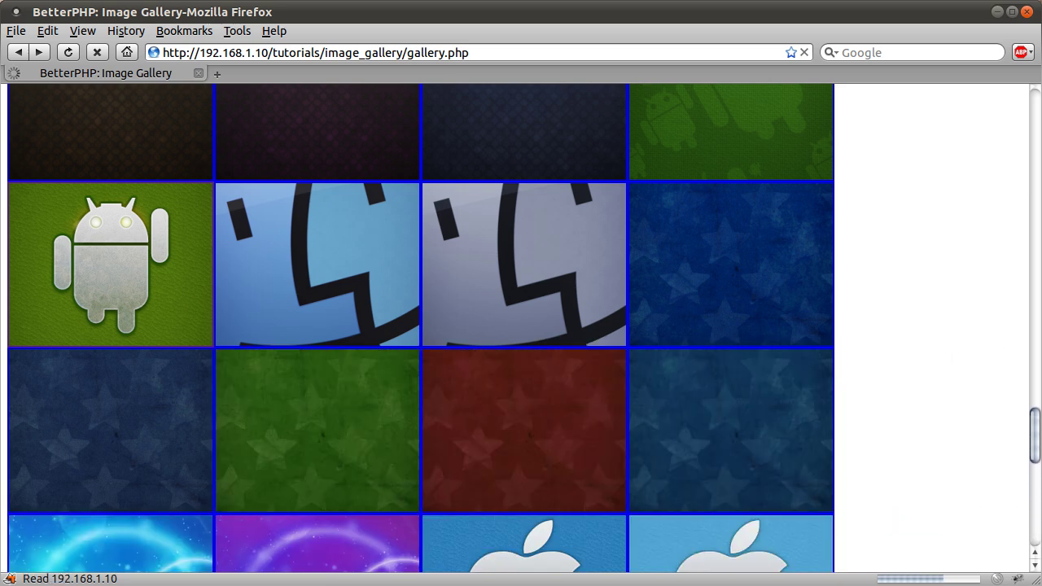
Switch to the file manager, refresh the image_gallery folder, and open its thumbs subfolder.
{"action": "key", "text": "alt+Tab"}
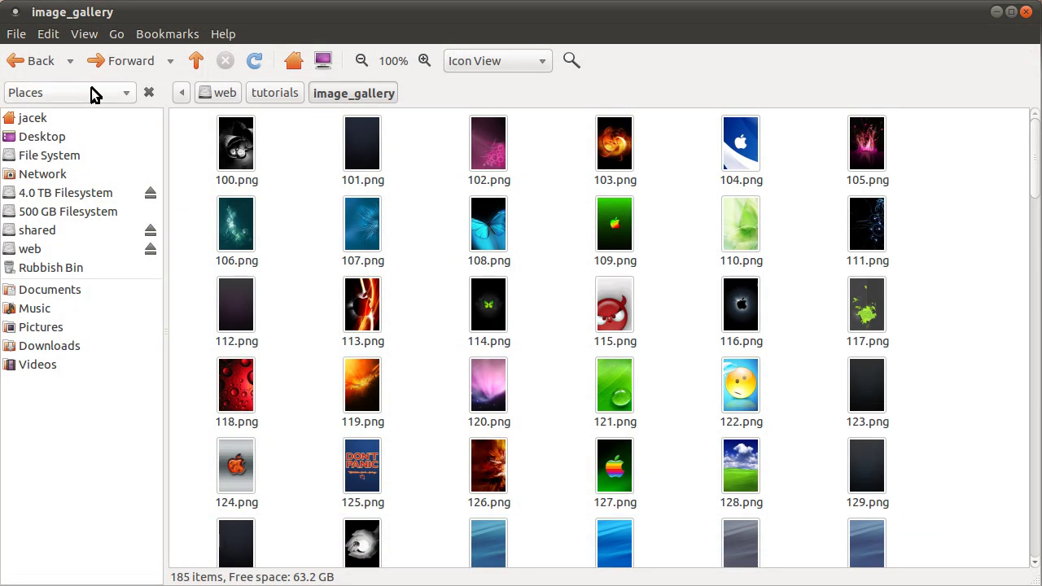
{"action": "left_click", "coordinate": [250, 65]}
{"action": "left_click", "coordinate": [241, 177]}
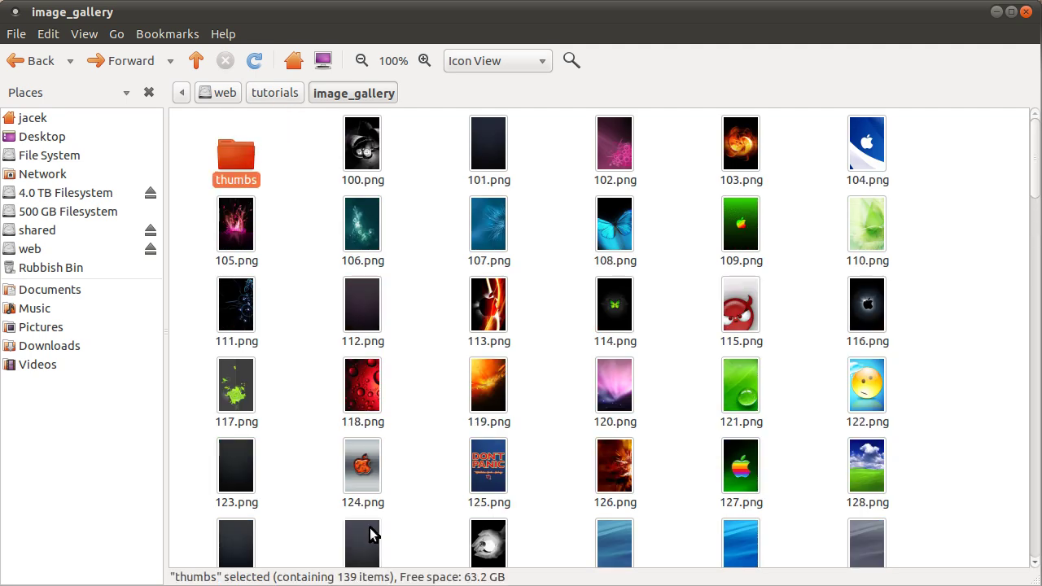
{"action": "left_click", "coordinate": [303, 354]}
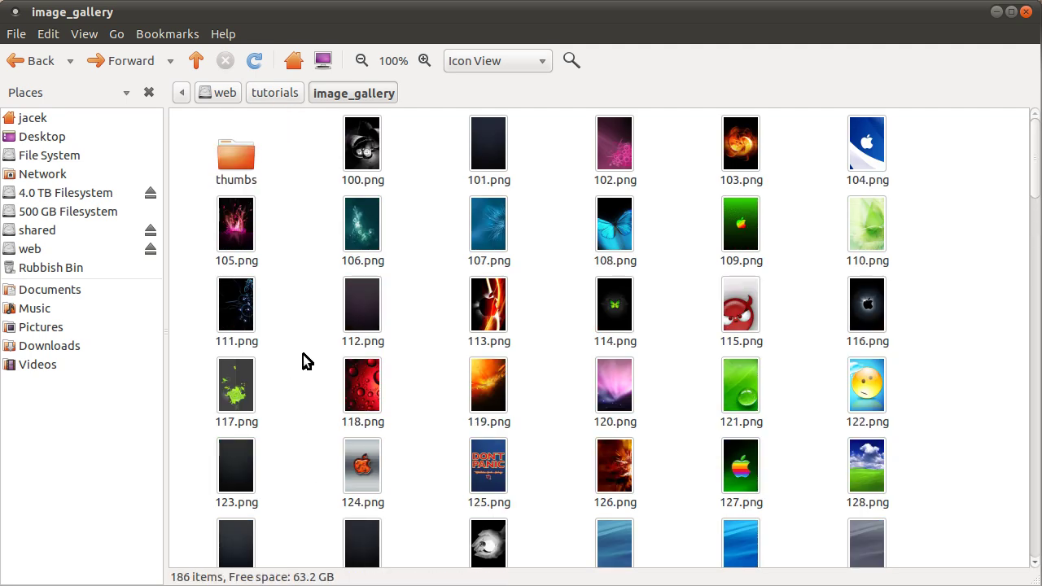
{"action": "double_click", "coordinate": [246, 164]}
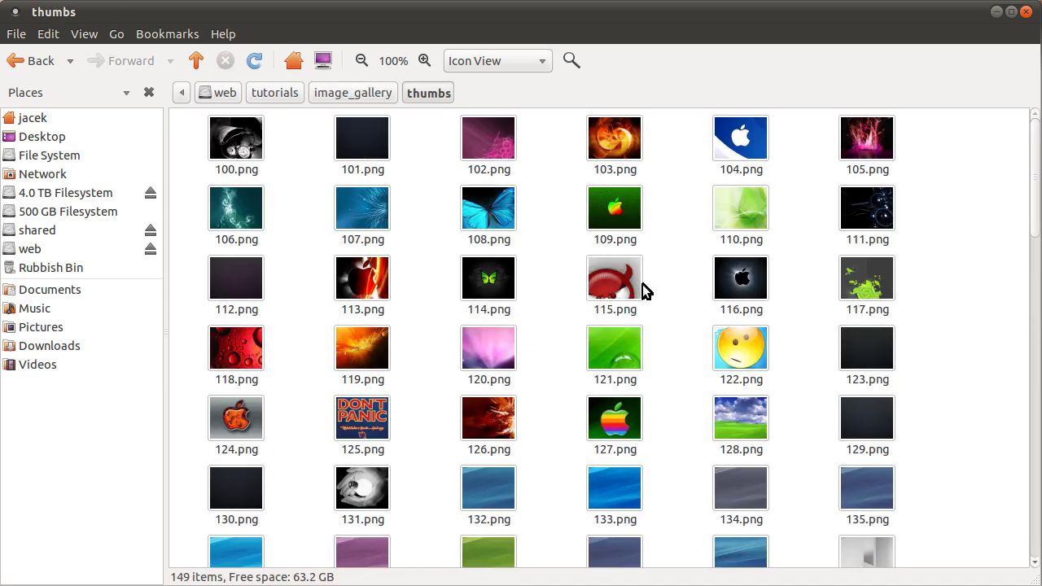
Open 114.png from the thumbs folder and the original 114.png from image_gallery, placing the two viewer windows side by side.
{"action": "double_click", "coordinate": [475, 288]}
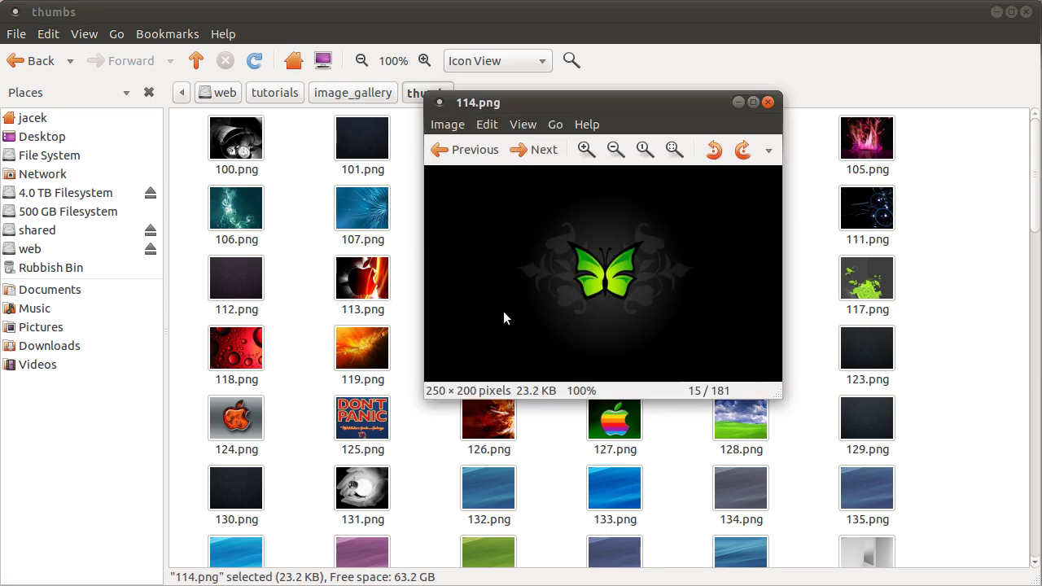
{"action": "left_click_drag", "start_coordinate": [579, 99], "coordinate": [785, 112]}
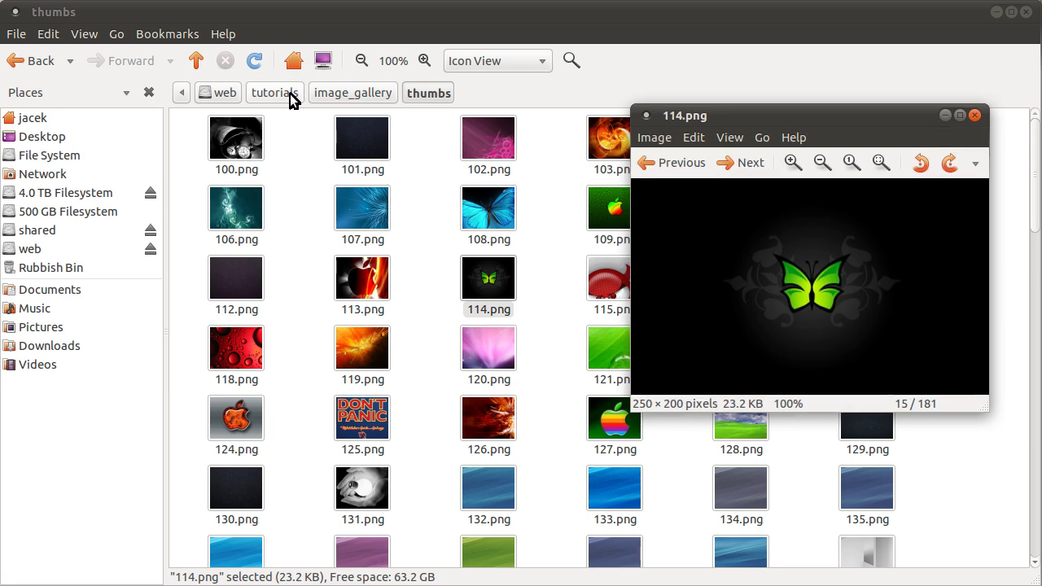
{"action": "left_click", "coordinate": [342, 91]}
{"action": "double_click", "coordinate": [607, 312]}
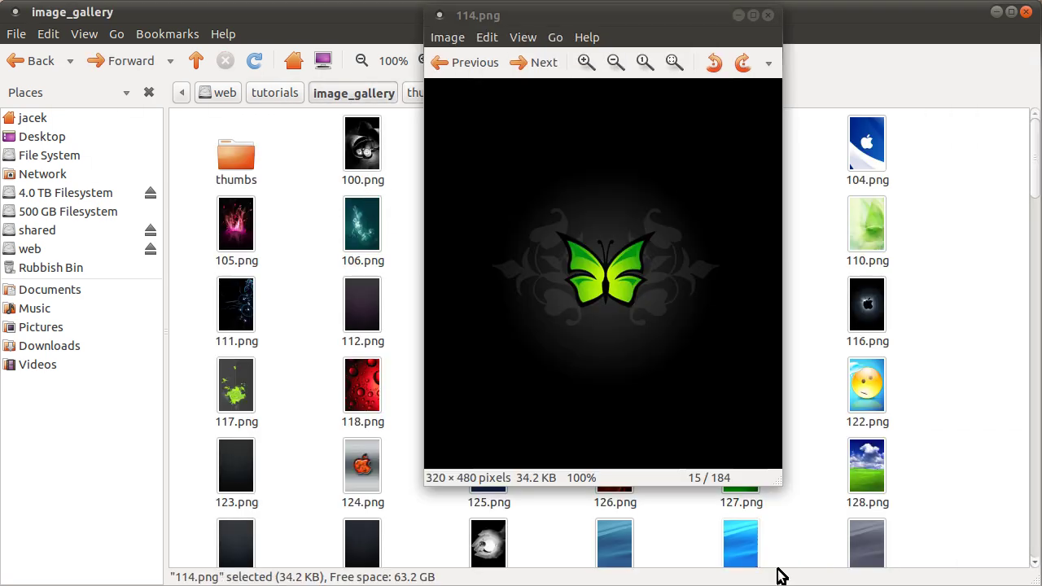
{"action": "left_click", "coordinate": [551, 73]}
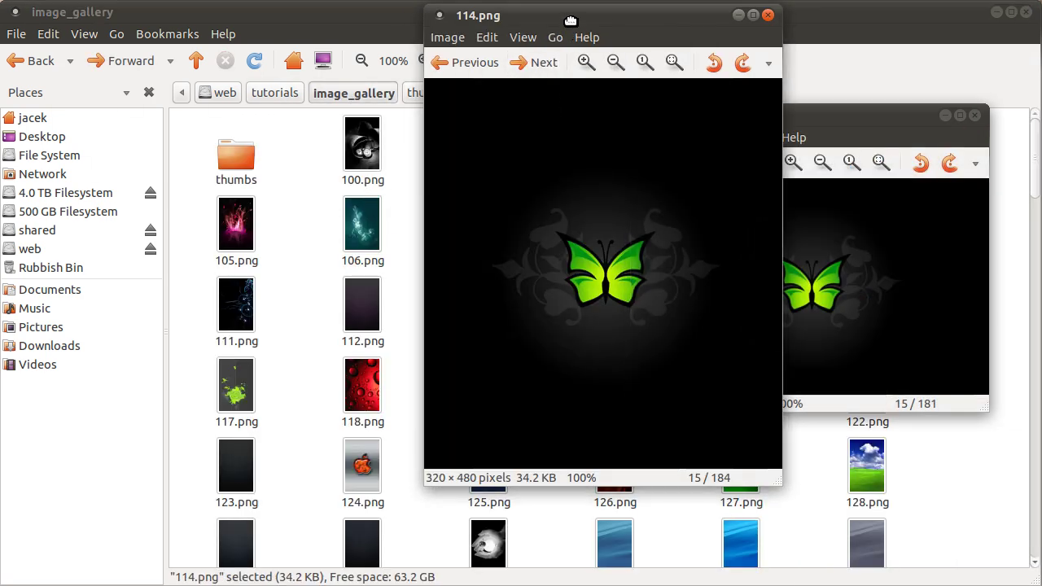
{"action": "left_click_drag", "start_coordinate": [571, 20], "coordinate": [320, 65]}
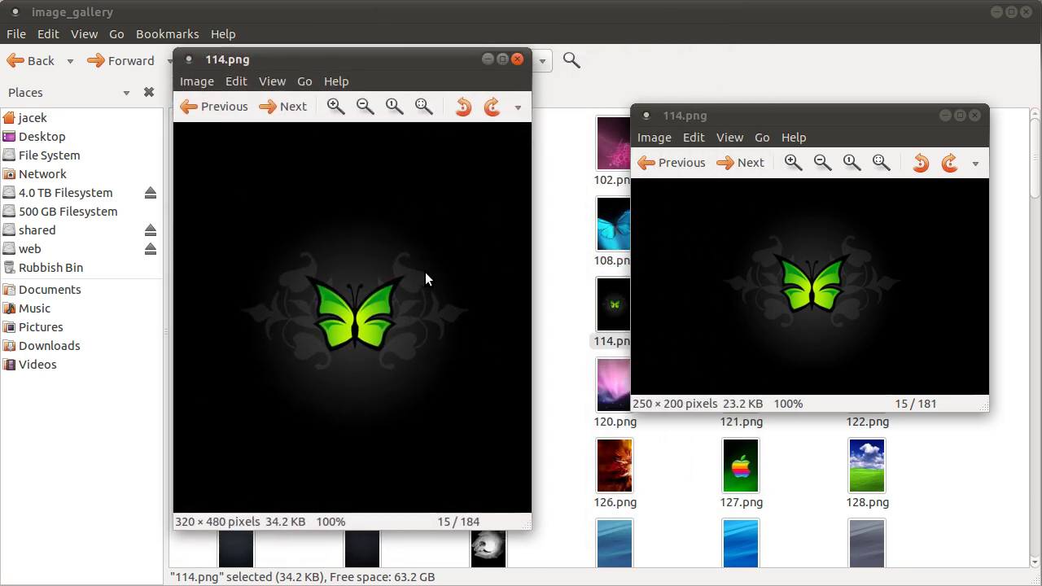
Compare the original 114.png with its thumbnail, moving the thumbnail's window closer, and close both image viewers.
{"action": "left_click", "coordinate": [265, 81]}
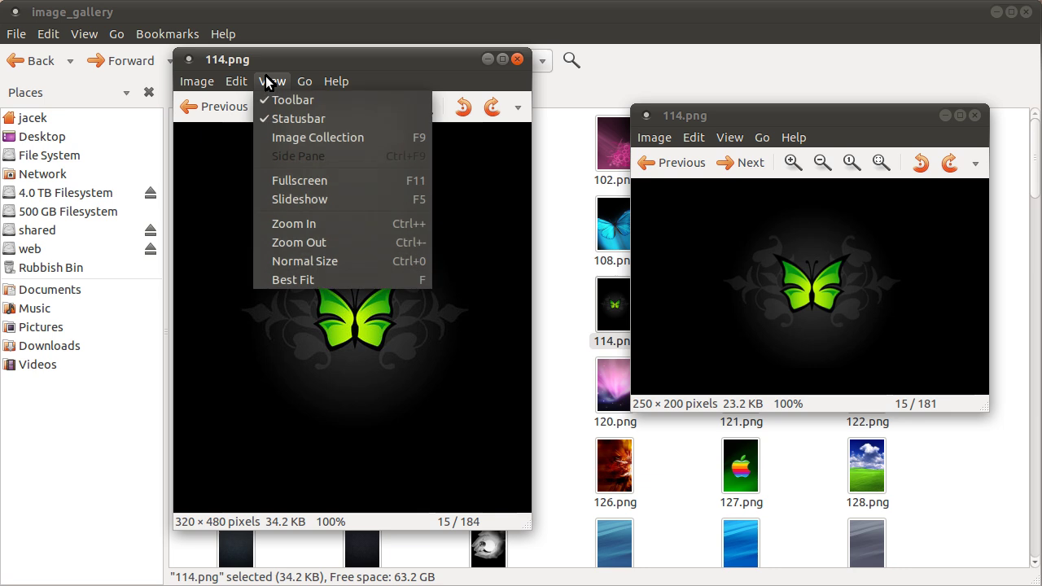
{"action": "left_click", "coordinate": [213, 193]}
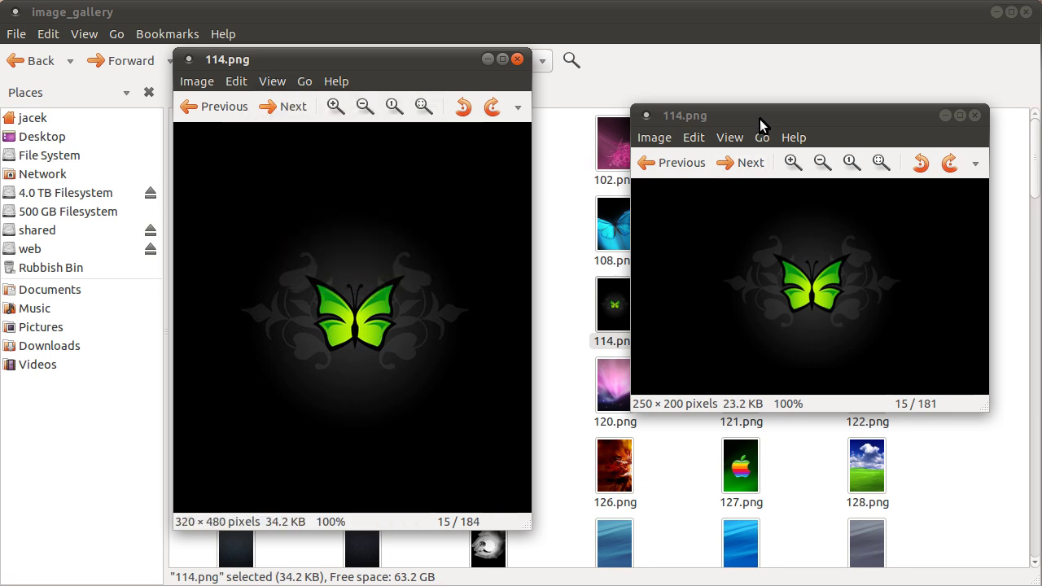
{"action": "left_click_drag", "start_coordinate": [757, 122], "coordinate": [725, 131]}
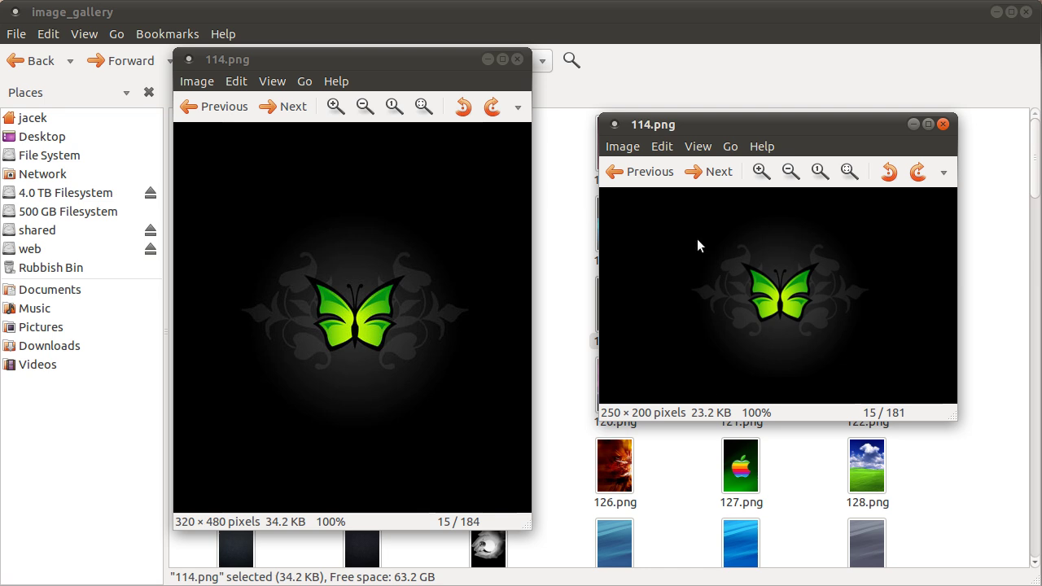
{"action": "left_click_drag", "start_coordinate": [722, 117], "coordinate": [698, 115]}
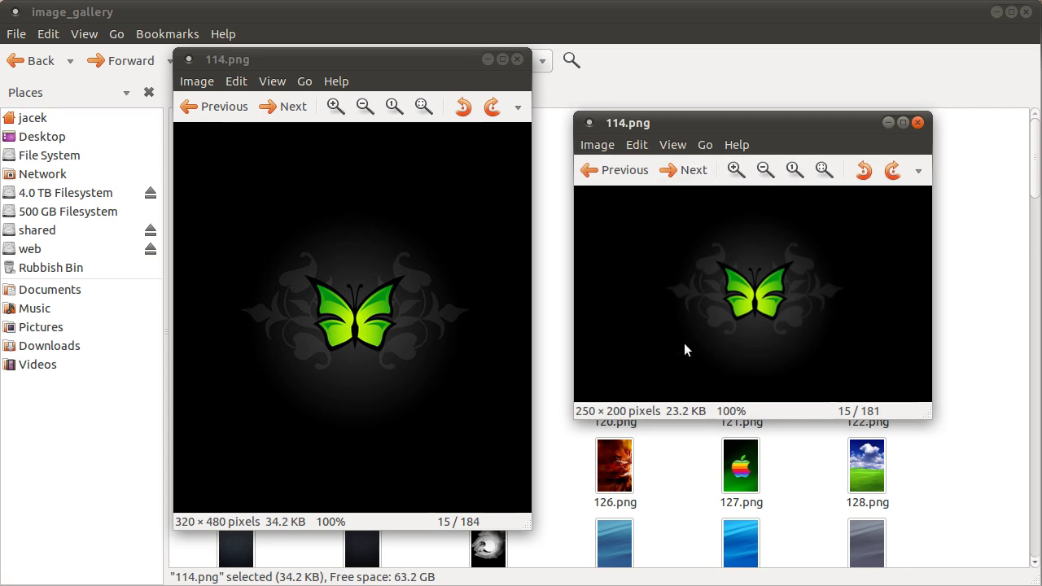
{"action": "left_click", "coordinate": [917, 122]}
{"action": "left_click", "coordinate": [518, 60]}
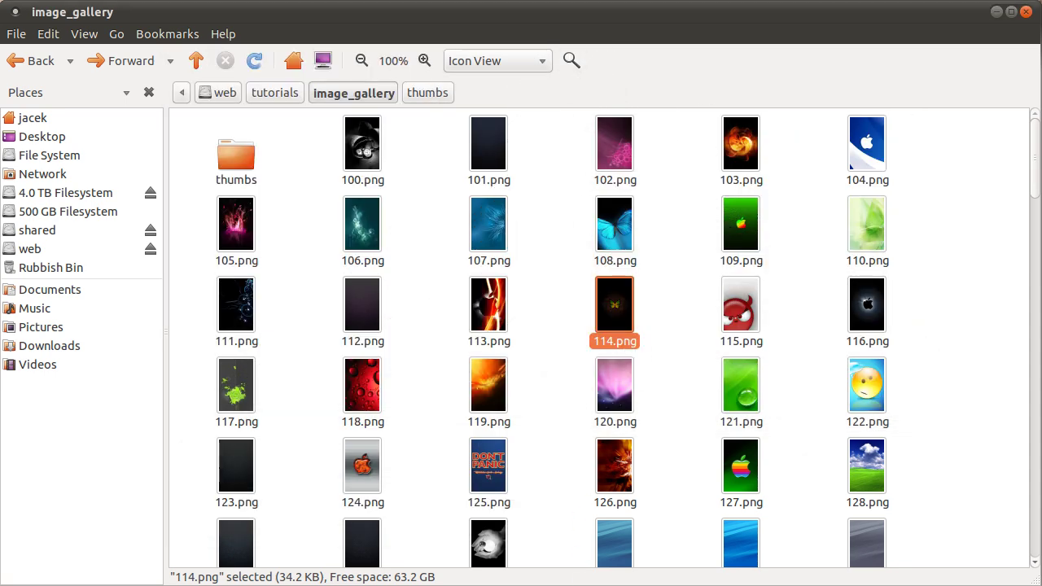
Switch to Firefox, reload gallery.php, open 285.png from the last row of thumbnails, and return to the gallery.
{"action": "key", "text": "alt+Tab"}
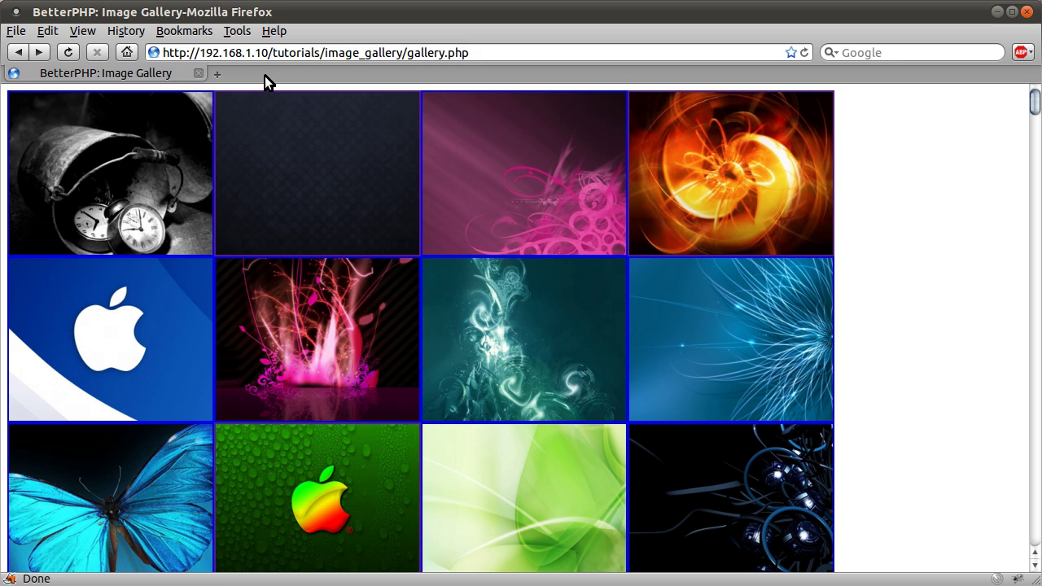
{"action": "left_click", "coordinate": [344, 53]}
{"action": "key", "text": "Return"}
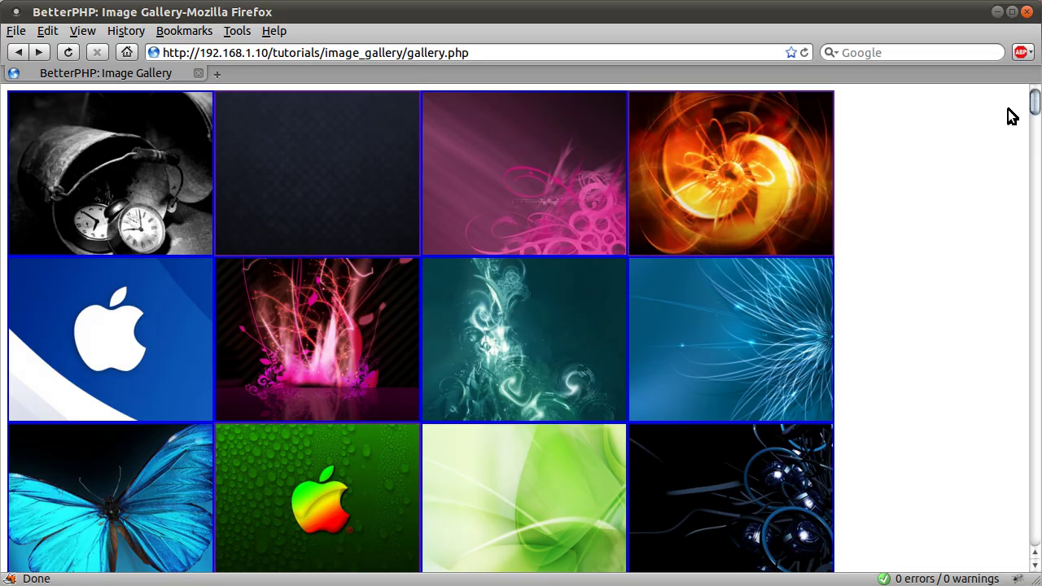
{"action": "left_click_drag", "start_coordinate": [1034, 105], "coordinate": [1034, 532]}
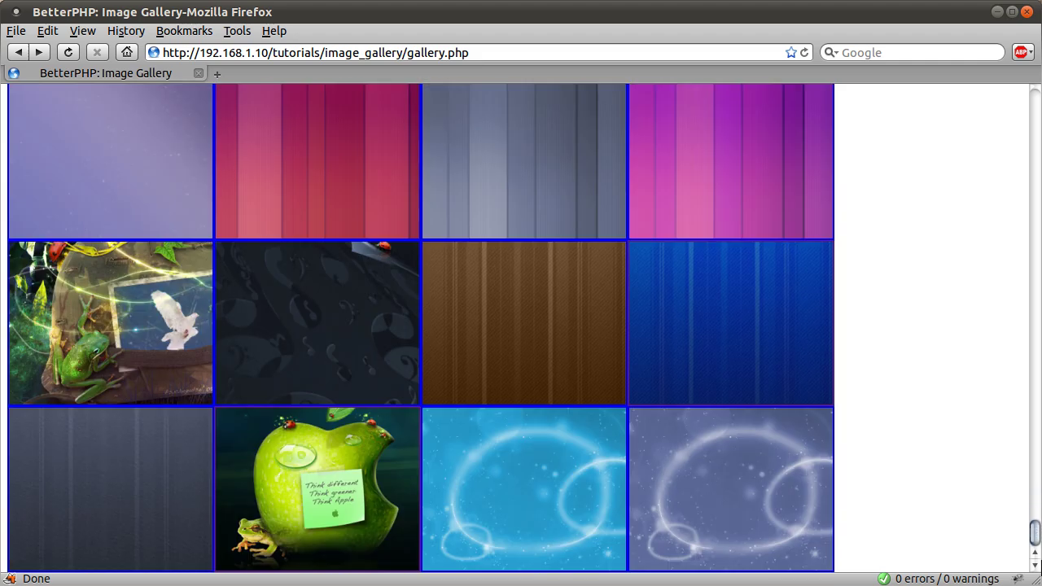
{"action": "left_click", "coordinate": [333, 439]}
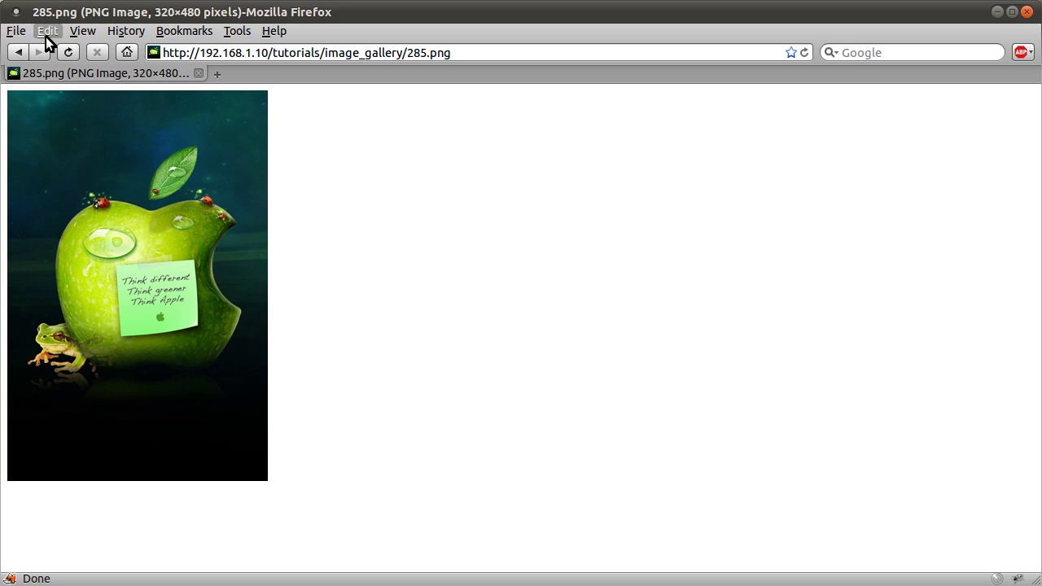
{"action": "left_click", "coordinate": [18, 52]}
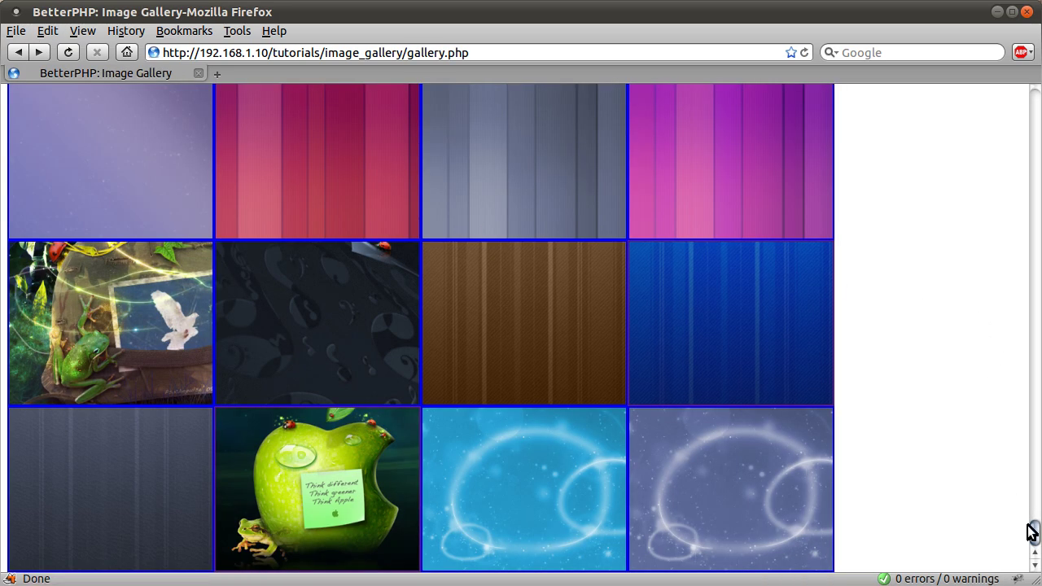
Open the butterfly image 108.png from the third row of thumbnails at full size and return to the gallery.
{"action": "left_click_drag", "start_coordinate": [1030, 529], "coordinate": [992, 96]}
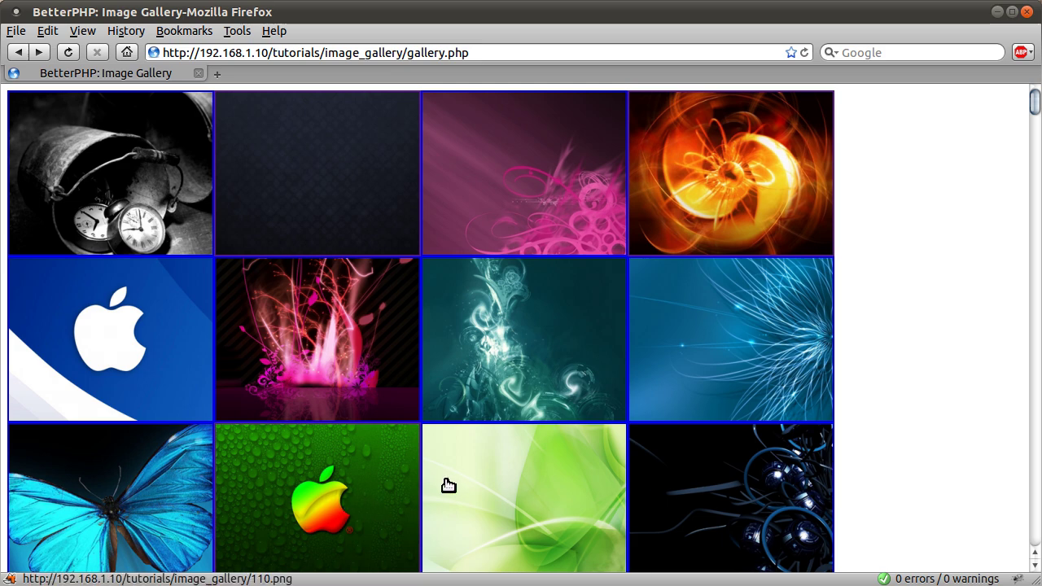
{"action": "left_click", "coordinate": [145, 497]}
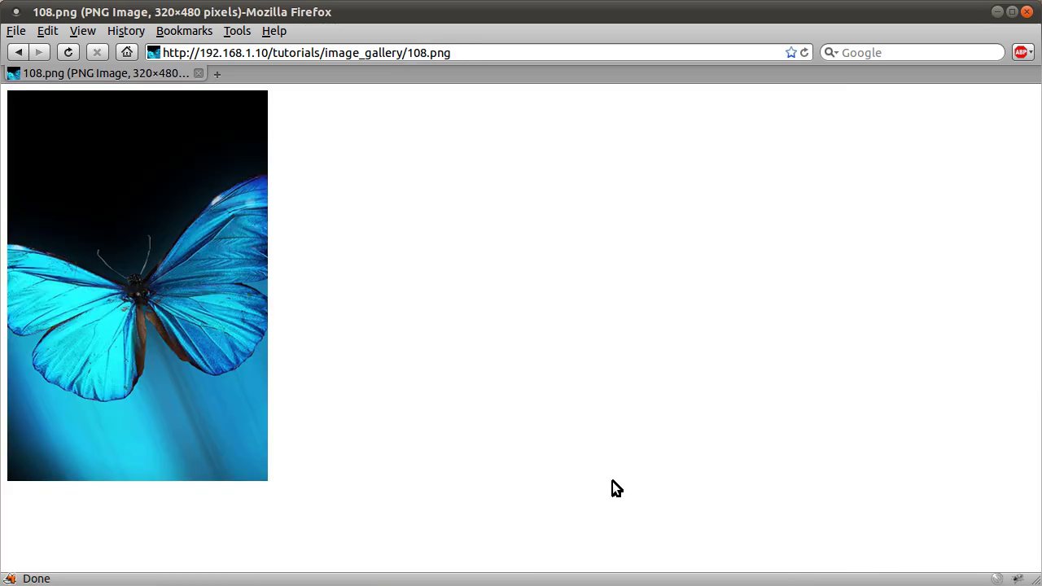
{"action": "left_click", "coordinate": [18, 52]}
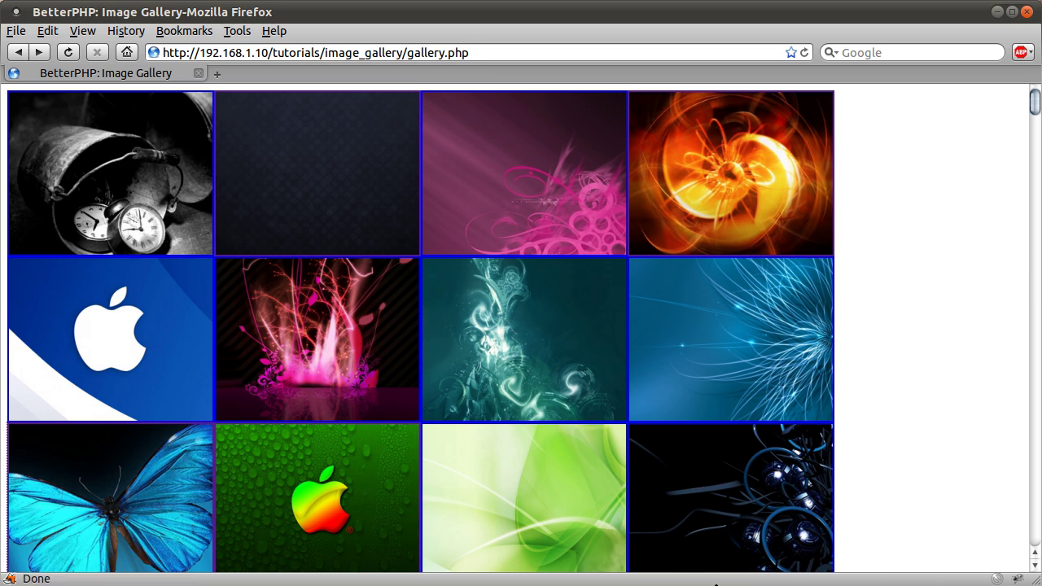
Switch to the file manager and look over the thumbs folder and the original images in image_gallery.
{"action": "key", "text": "alt+Tab"}
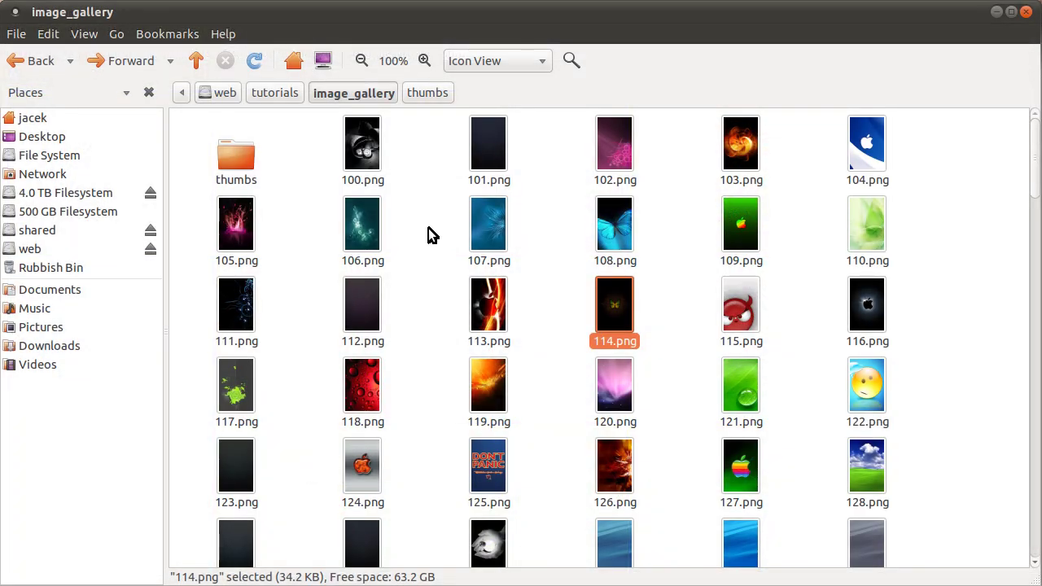
{"action": "left_click", "coordinate": [241, 151]}
{"action": "left_click", "coordinate": [353, 191]}
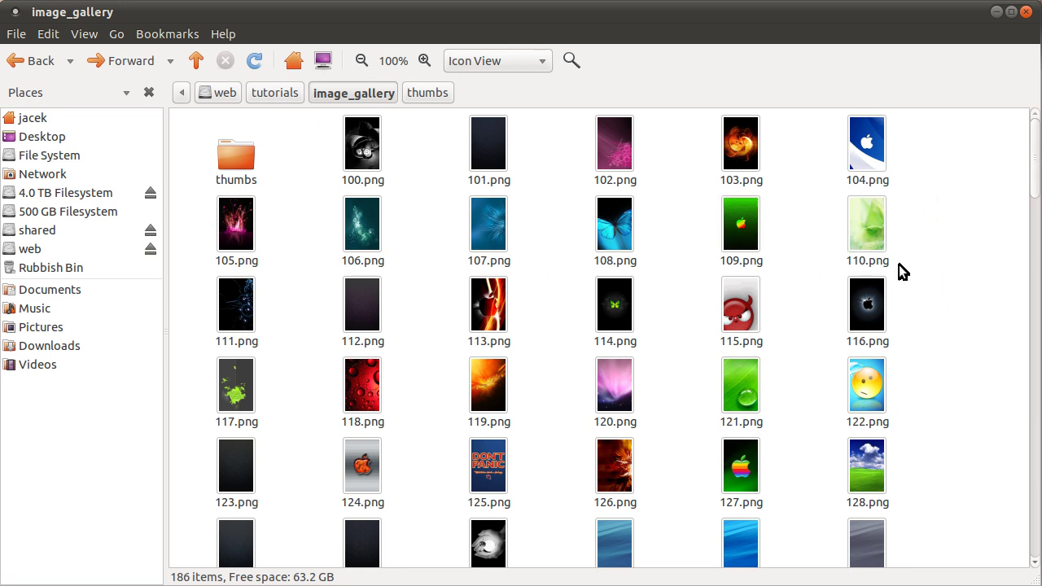
{"action": "left_click_drag", "start_coordinate": [1036, 163], "coordinate": [1035, 213]}
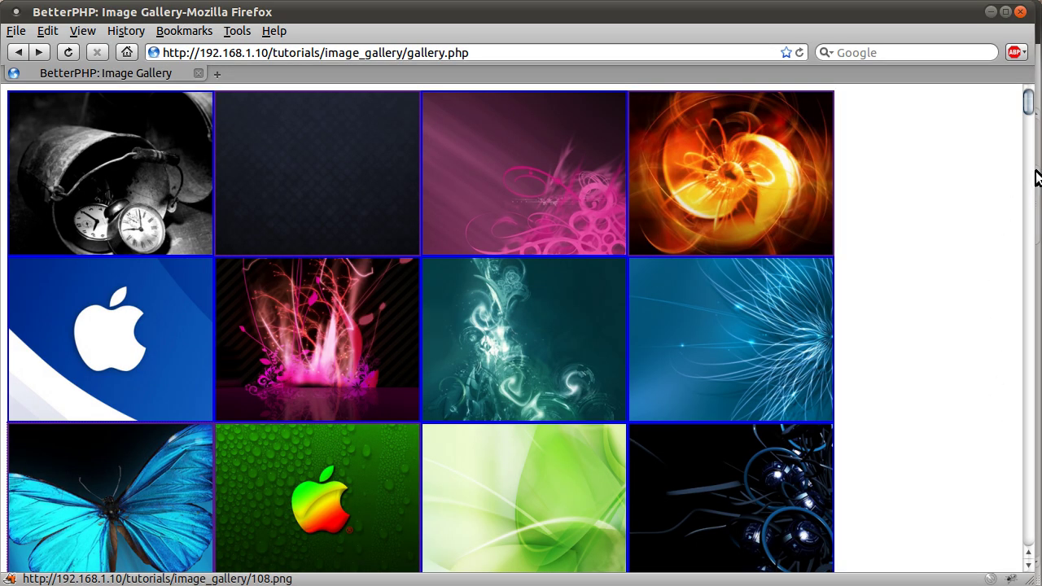
Switch to Firefox and load gallery.php with the query string ?img=gallery.php to pass a non-image file to the thumbnail script.
{"action": "key", "text": "alt+Tab"}
{"action": "left_click_drag", "start_coordinate": [1028, 172], "coordinate": [1033, 172]}
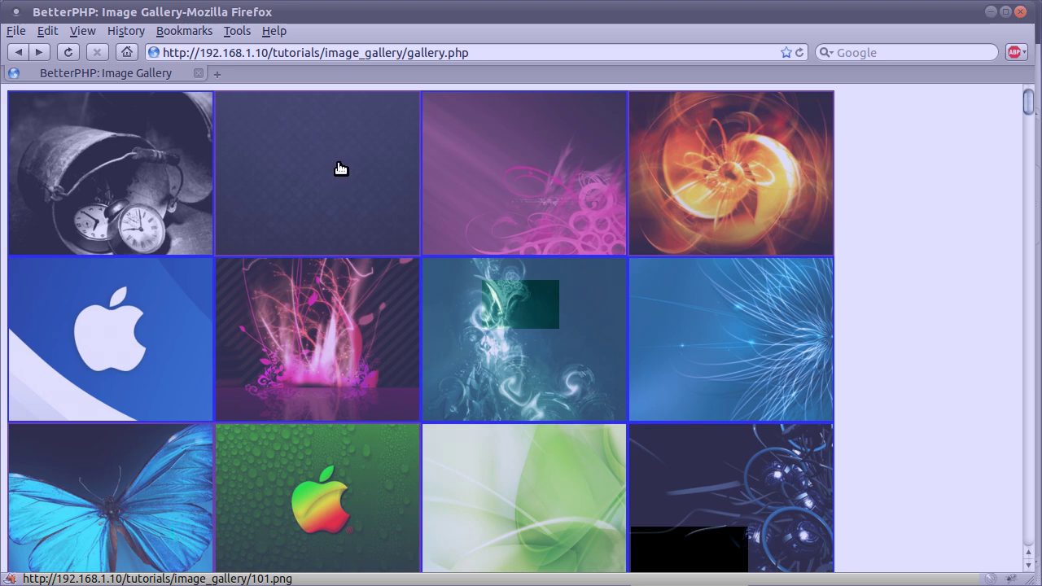
{"action": "left_click", "coordinate": [514, 52]}
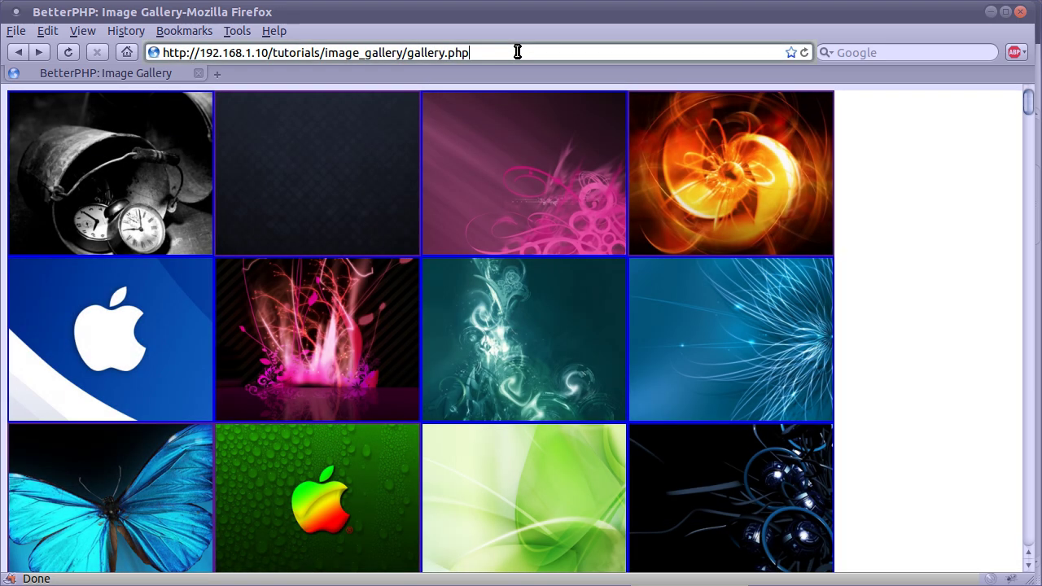
{"action": "type", "text": "?img"}
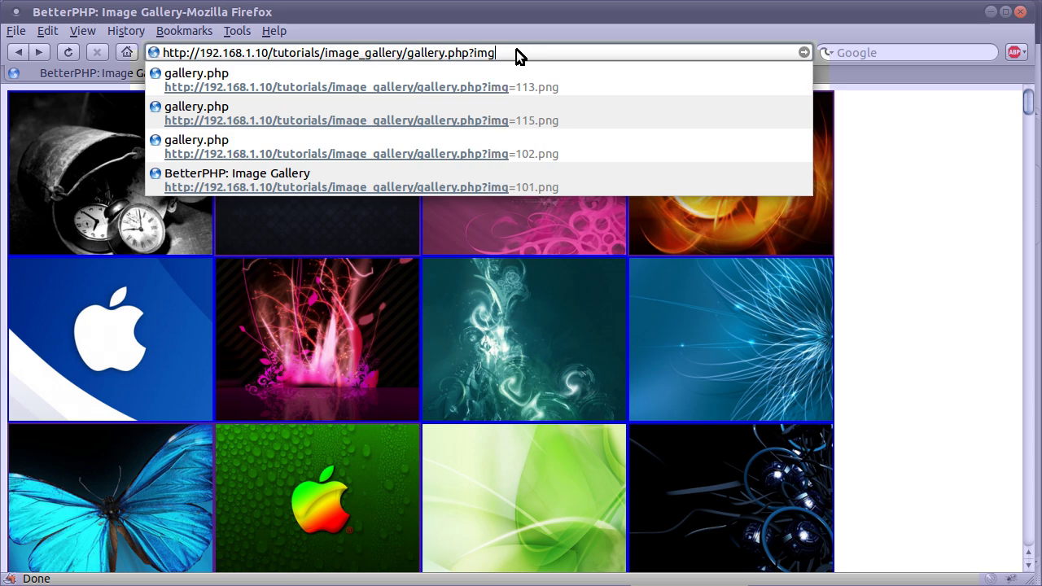
{"action": "key", "text": "Down"}
{"action": "key", "text": "Right"}
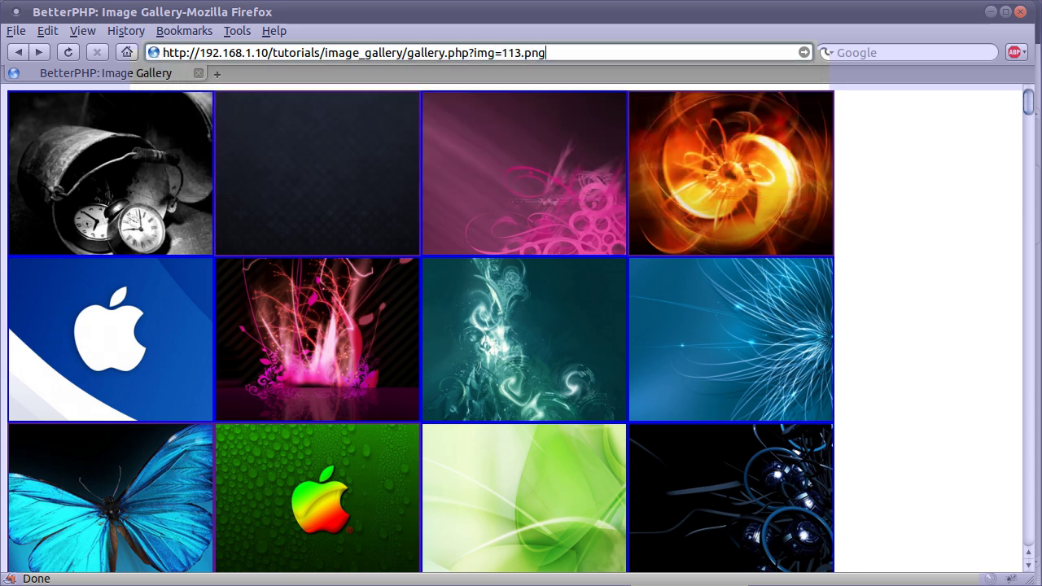
{"action": "key", "text": "BackSpace"}
{"action": "key", "text": "BackSpace"}
{"action": "key", "text": "BackSpace"}
{"action": "key", "text": "BackSpace"}
{"action": "key", "text": "BackSpace"}
{"action": "key", "text": "BackSpace"}
{"action": "key", "text": "BackSpace"}
{"action": "type", "text": "ga"}
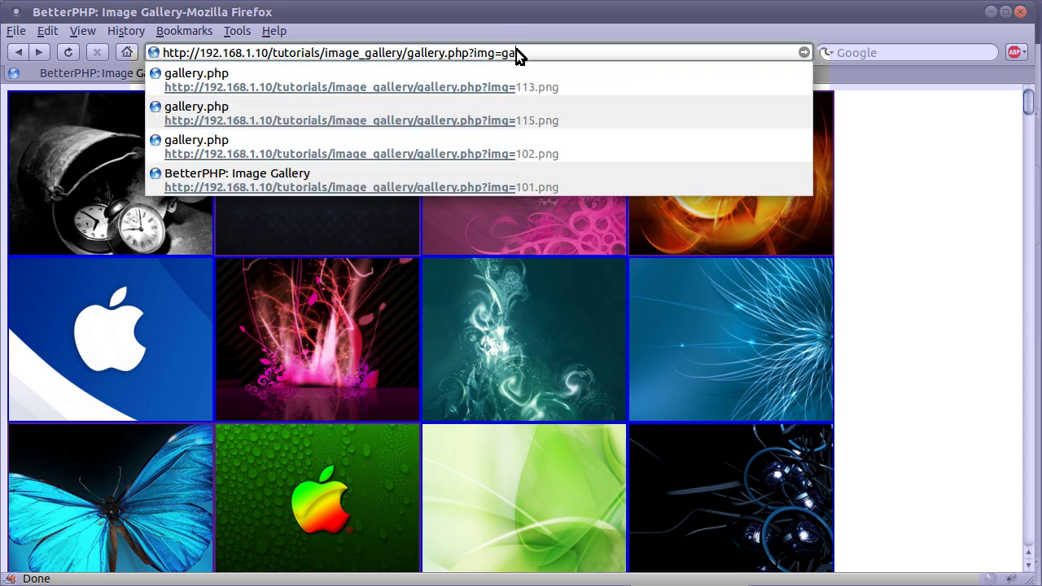
{"action": "type", "text": "llery.php"}
{"action": "key", "text": "Return"}
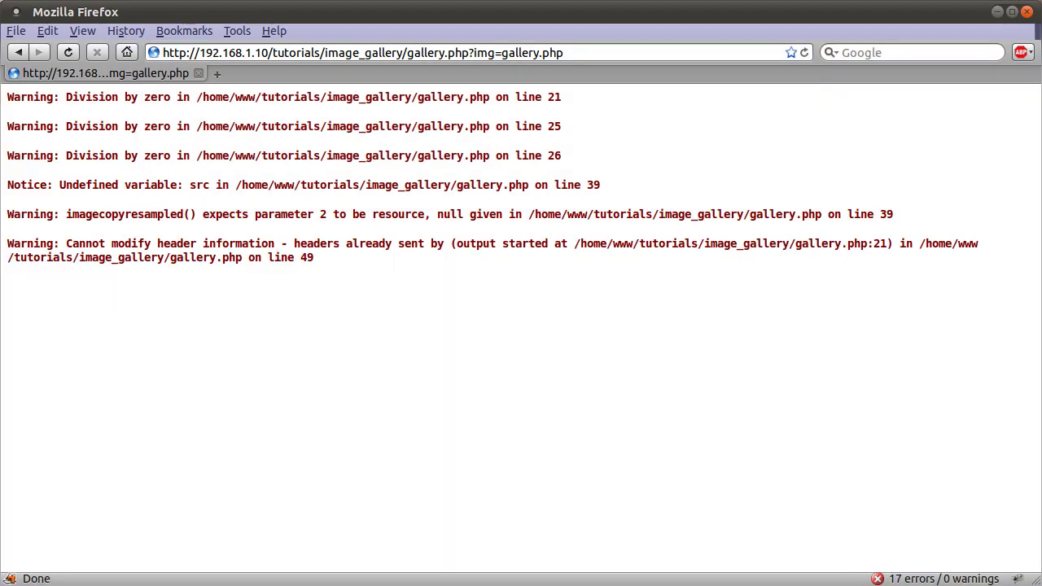
Examine the PHP warnings and notice on the page by highlighting the message lines, and clear the selection.
{"action": "left_click_drag", "start_coordinate": [395, 325], "coordinate": [353, 291]}
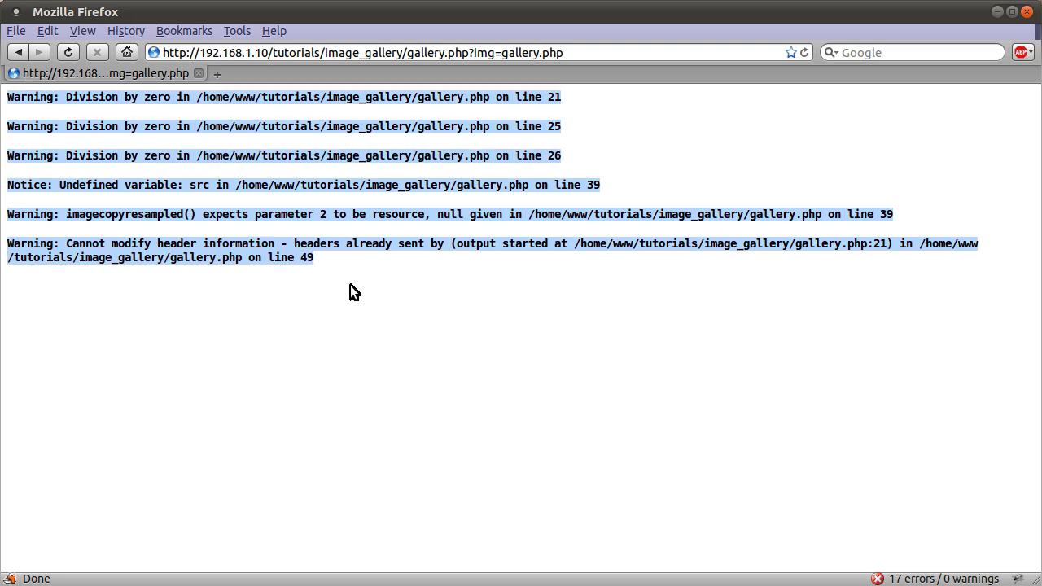
{"action": "left_click", "coordinate": [431, 125]}
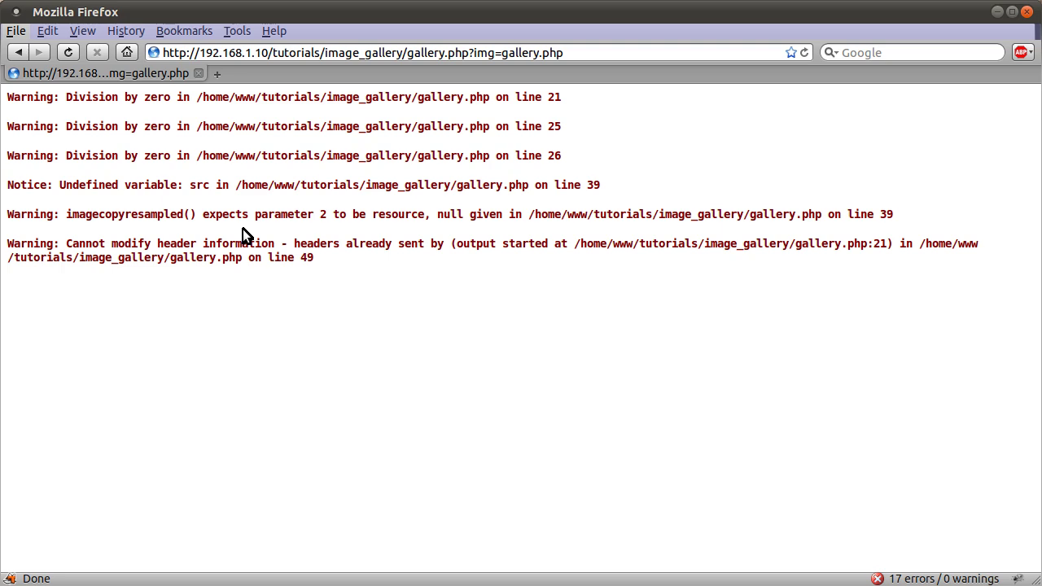
{"action": "left_click_drag", "start_coordinate": [242, 233], "coordinate": [52, 97]}
{"action": "left_click", "coordinate": [386, 239]}
{"action": "left_click_drag", "start_coordinate": [433, 372], "coordinate": [163, 114]}
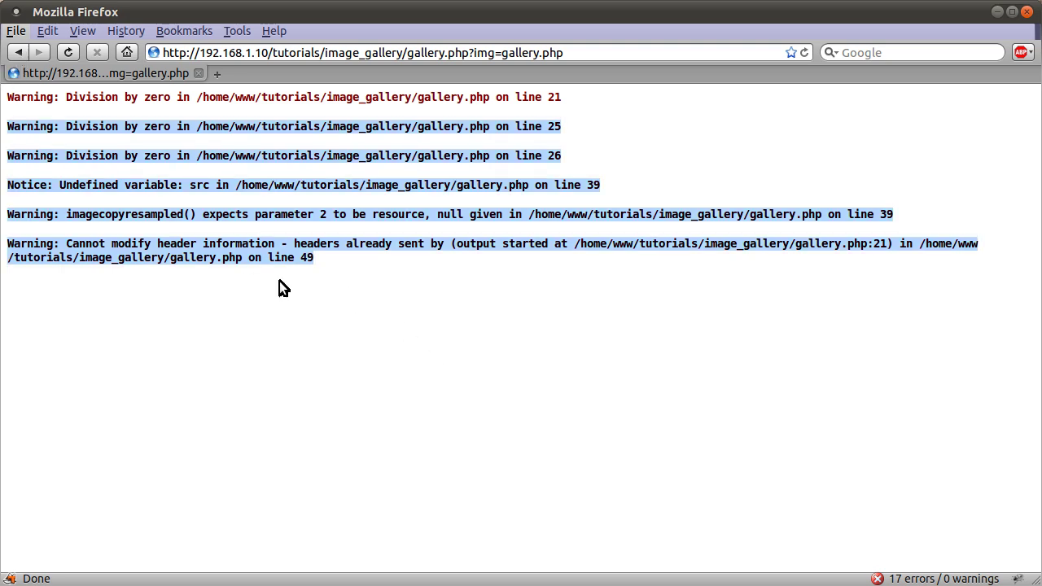
{"action": "left_click", "coordinate": [279, 280]}
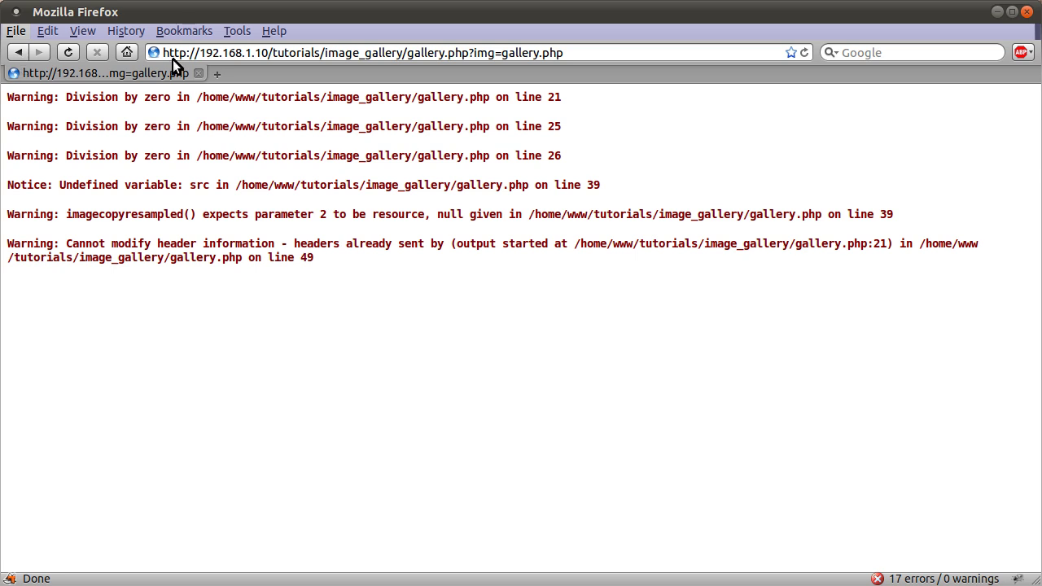